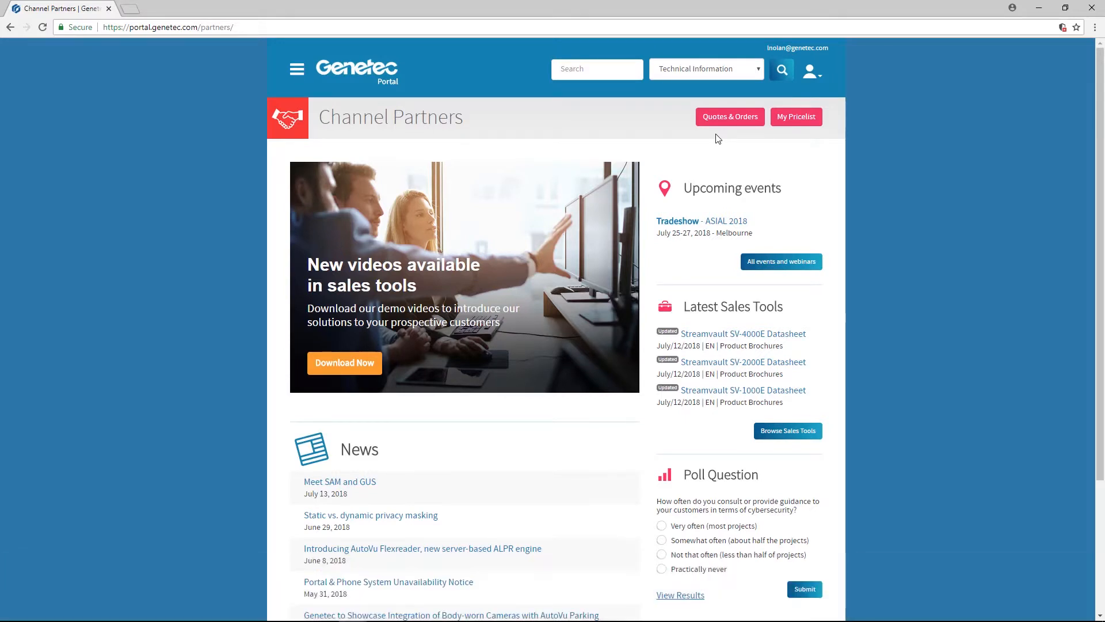
- Start a new system project from quotes and orders, named "test", with Healthcare as its vertical
left_click(721, 118)
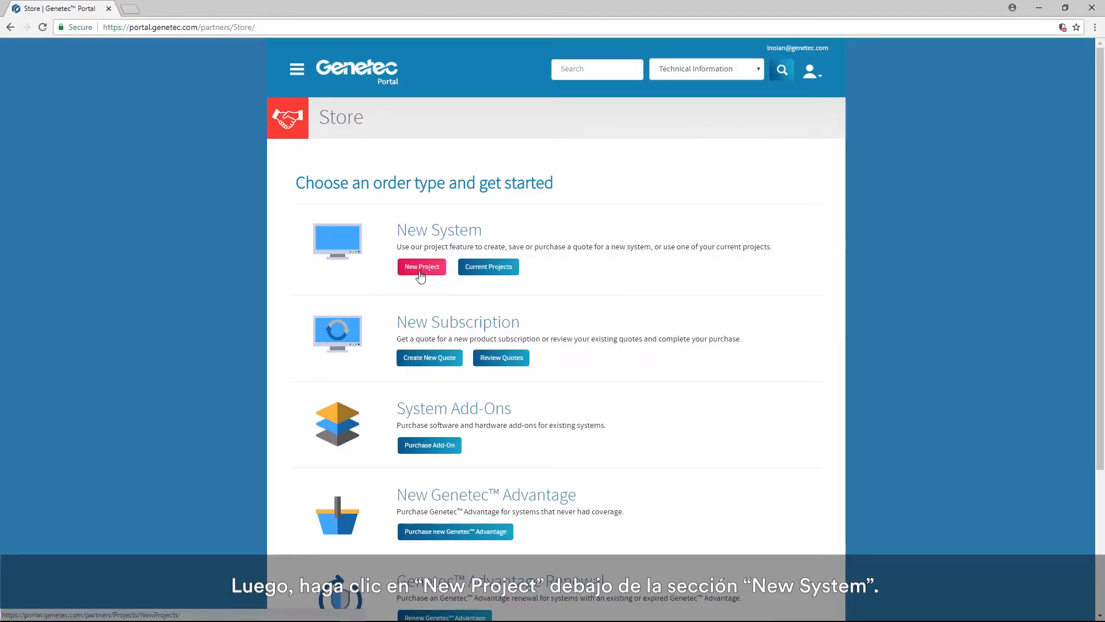
left_click(421, 273)
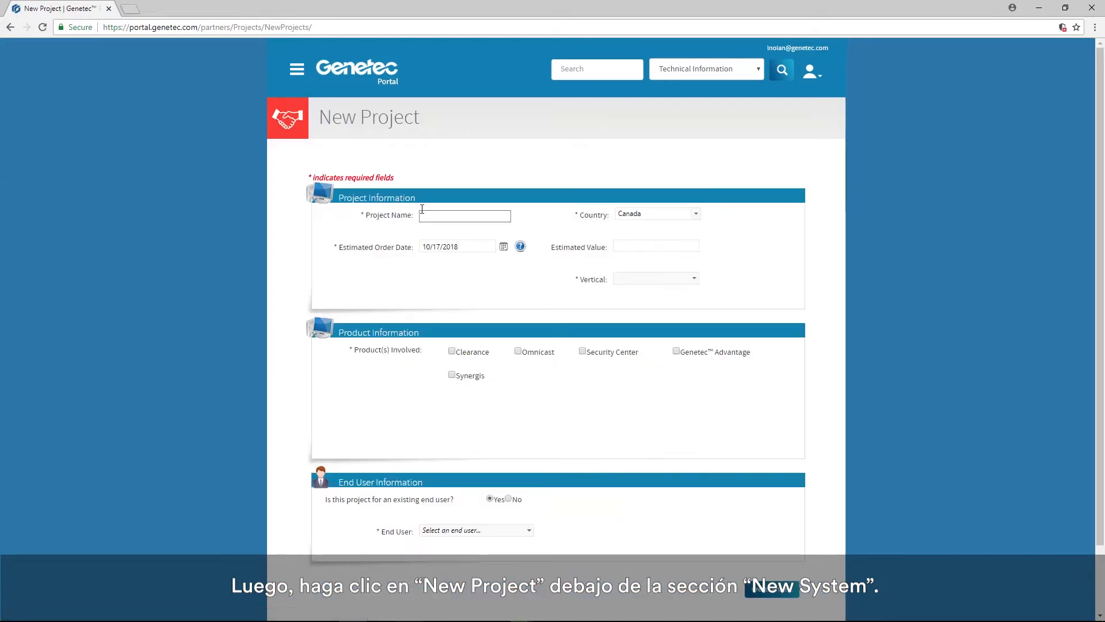
left_click(440, 215)
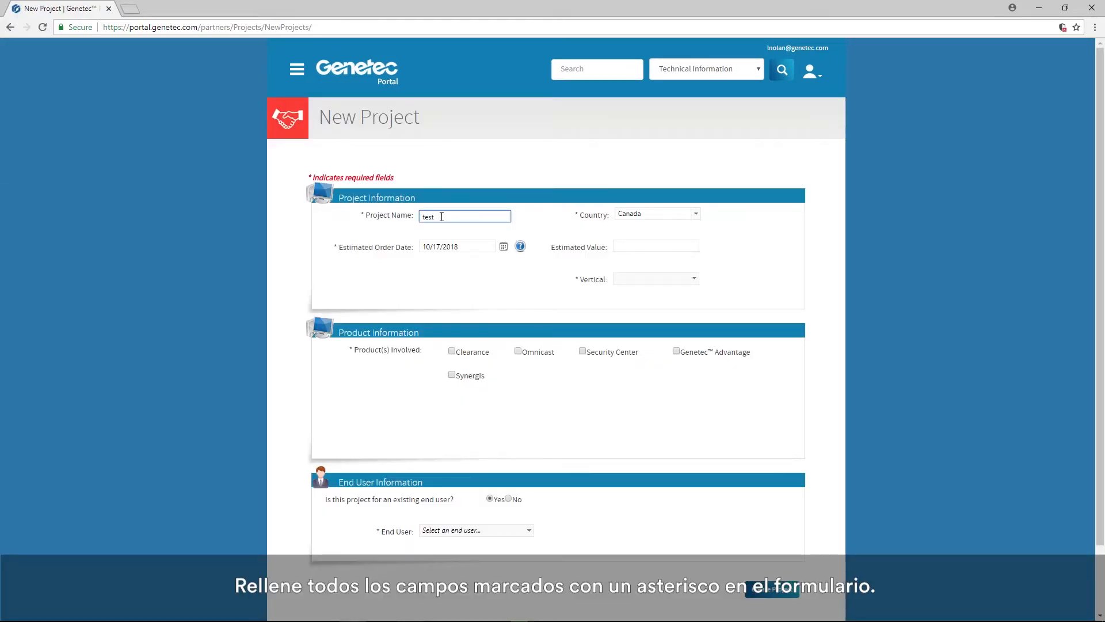
left_click(675, 278)
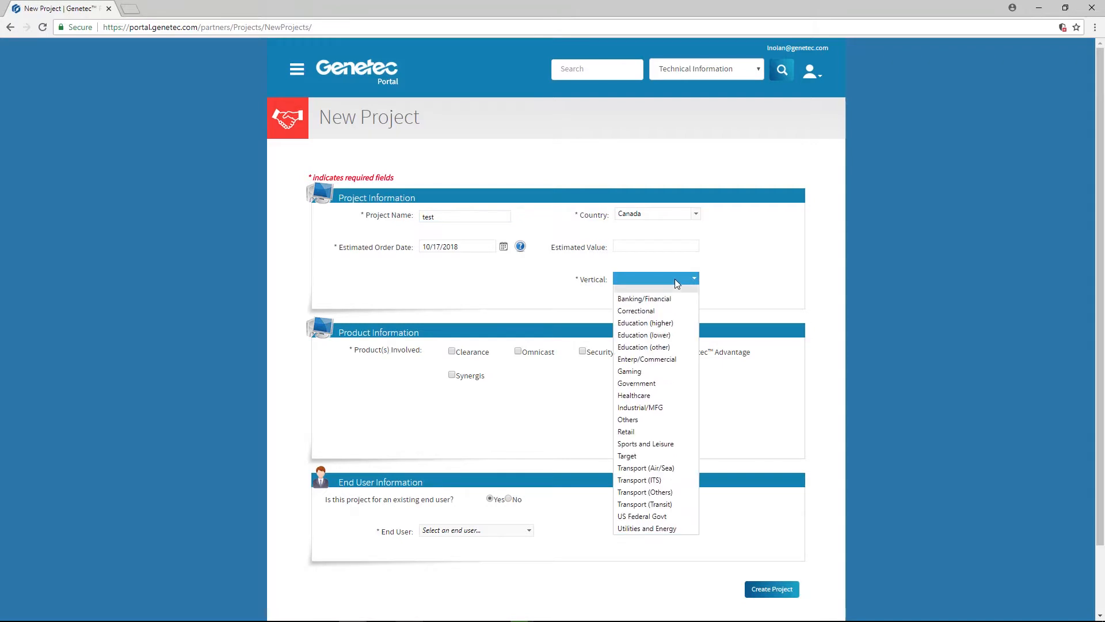
left_click(639, 395)
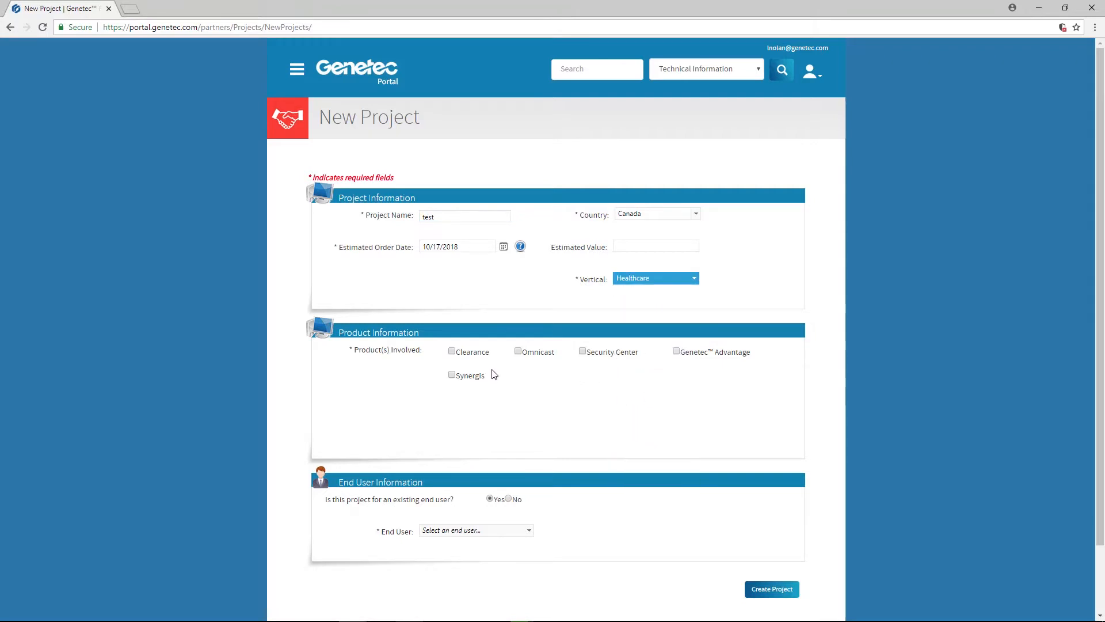
- Include Security Center and Genetec Advantage as products, with Axis Communications as camera manufacturer and BCDvideo as storage manufacturer
left_click(582, 351)
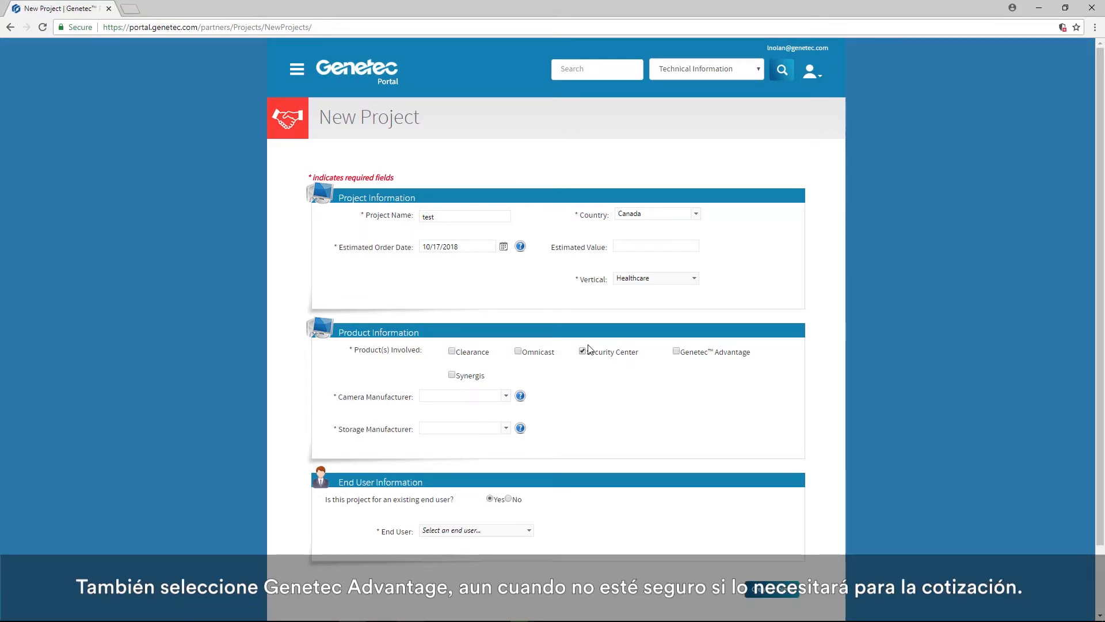
left_click(682, 355)
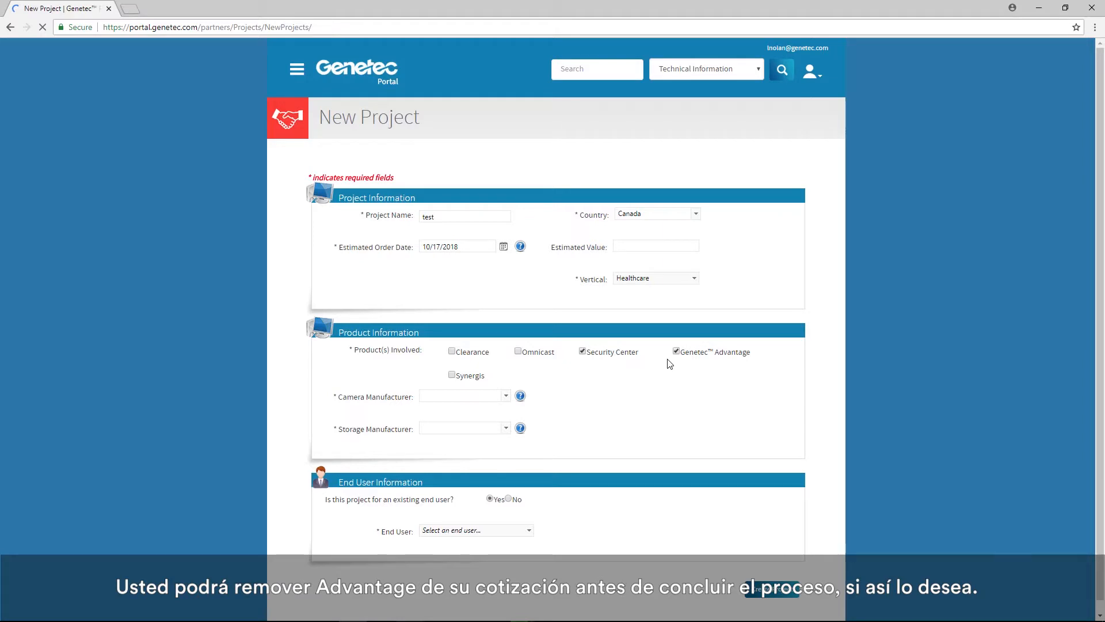
left_click(506, 396)
left_click(507, 431)
left_click(506, 431)
left_click(497, 455)
- Try to create the project, and select ABC as its existing end user
left_click(772, 588)
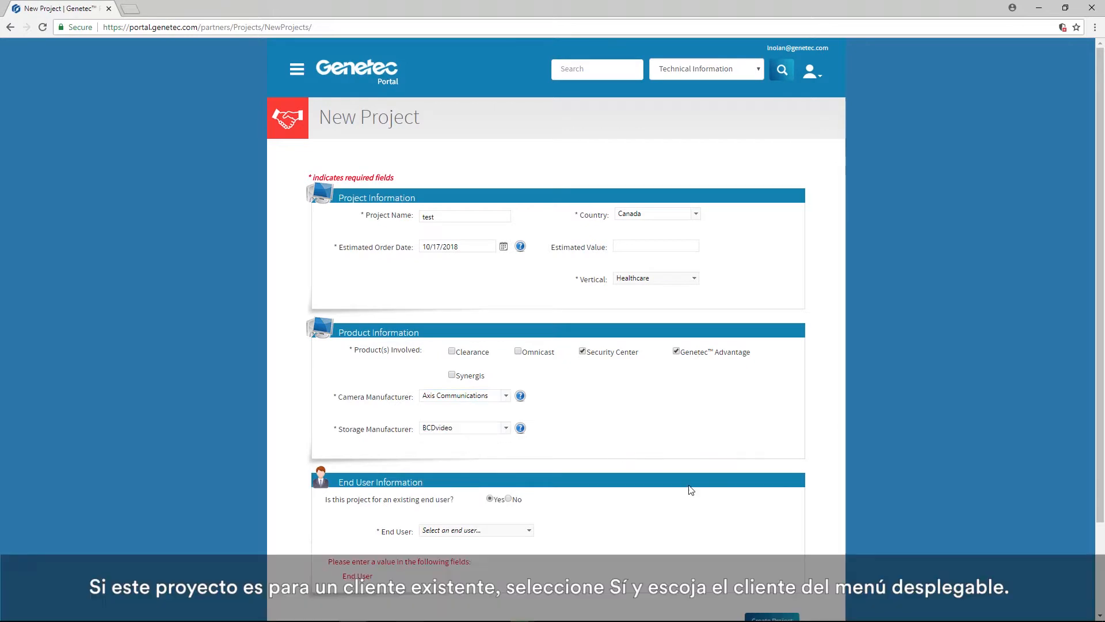
left_click(529, 531)
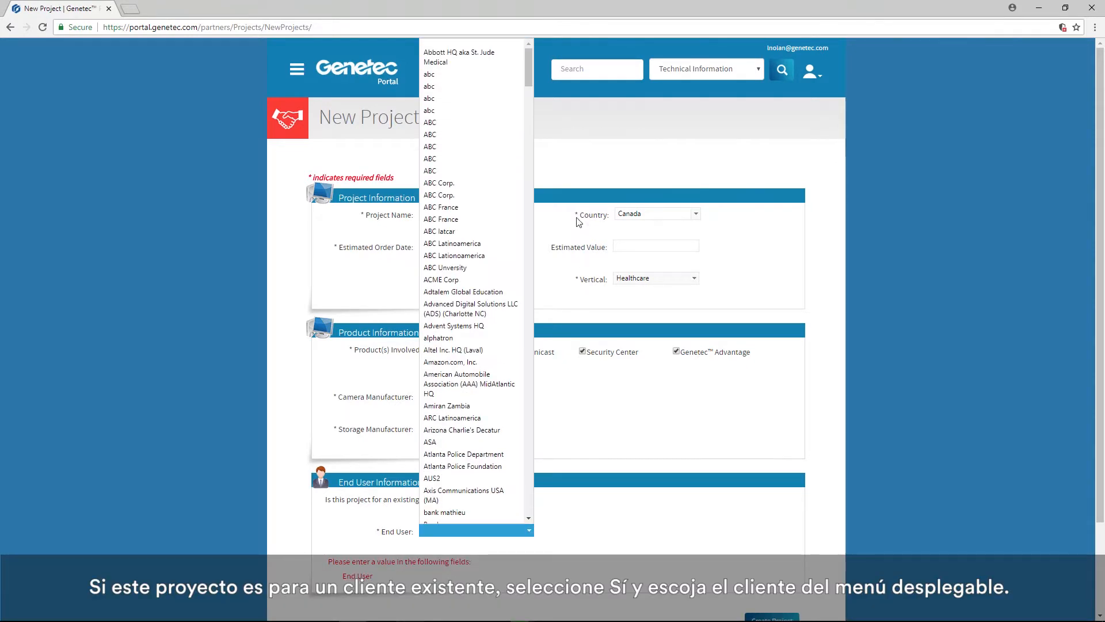
left_click(441, 170)
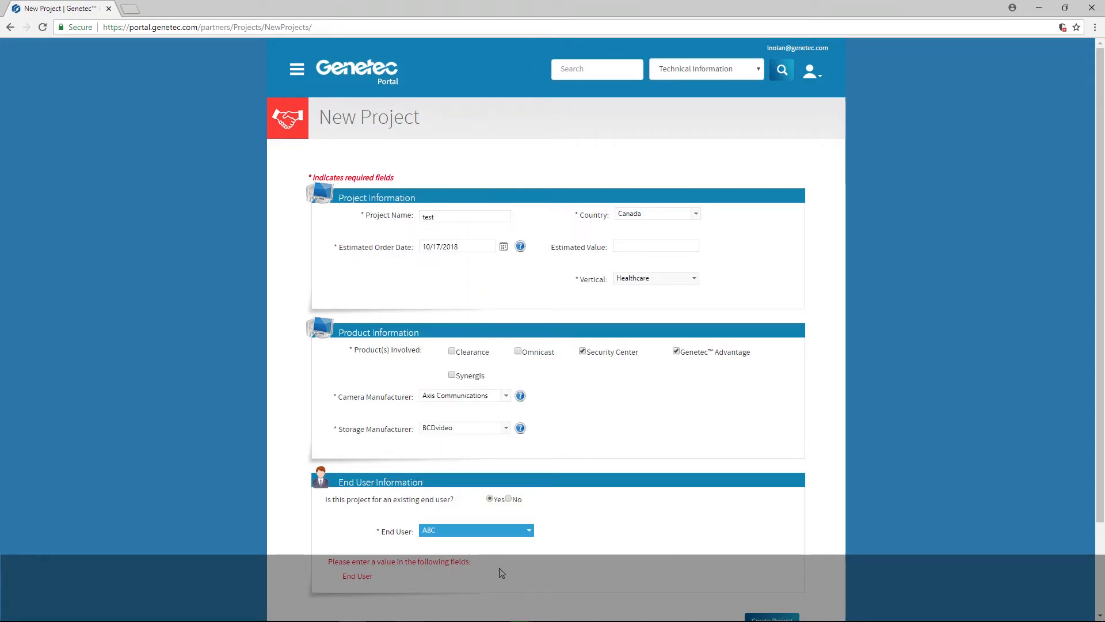
- Mark the project as not for an existing end user, view the new end user fields, and switch back to Yes
left_click(509, 499)
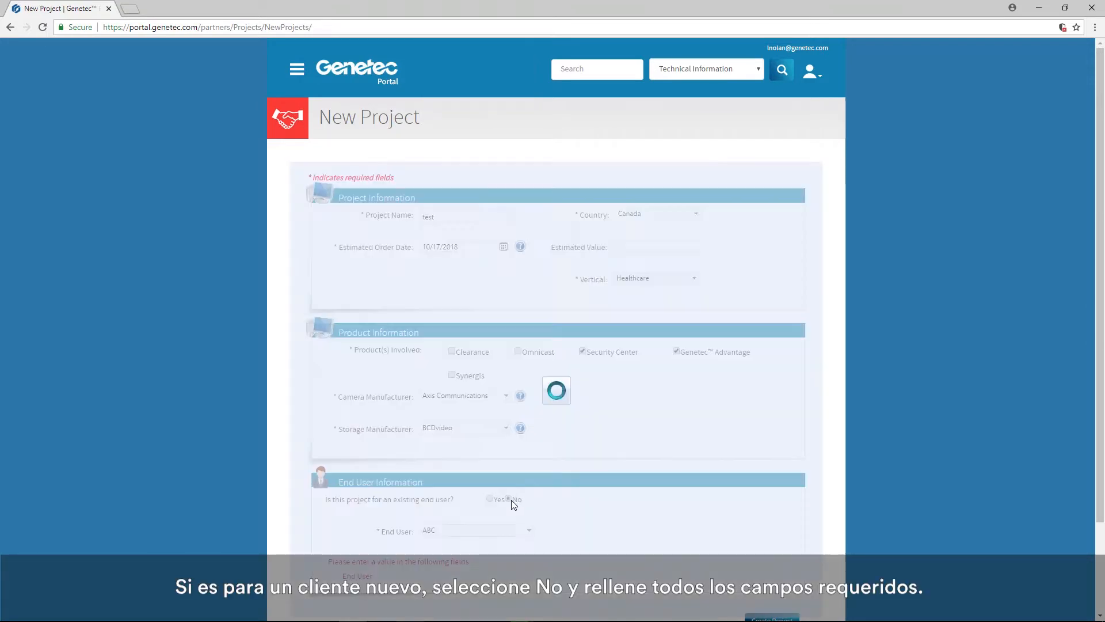
scroll(604, 482, "down", 3)
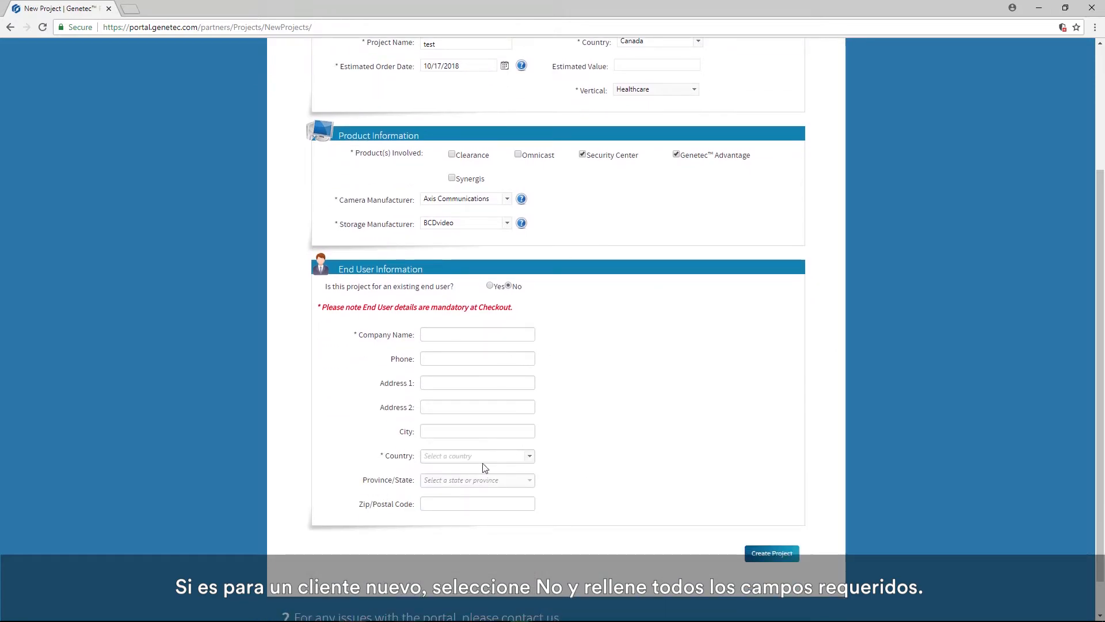
left_click(489, 285)
- Create the project and start a quote of type New System for it
left_click(768, 514)
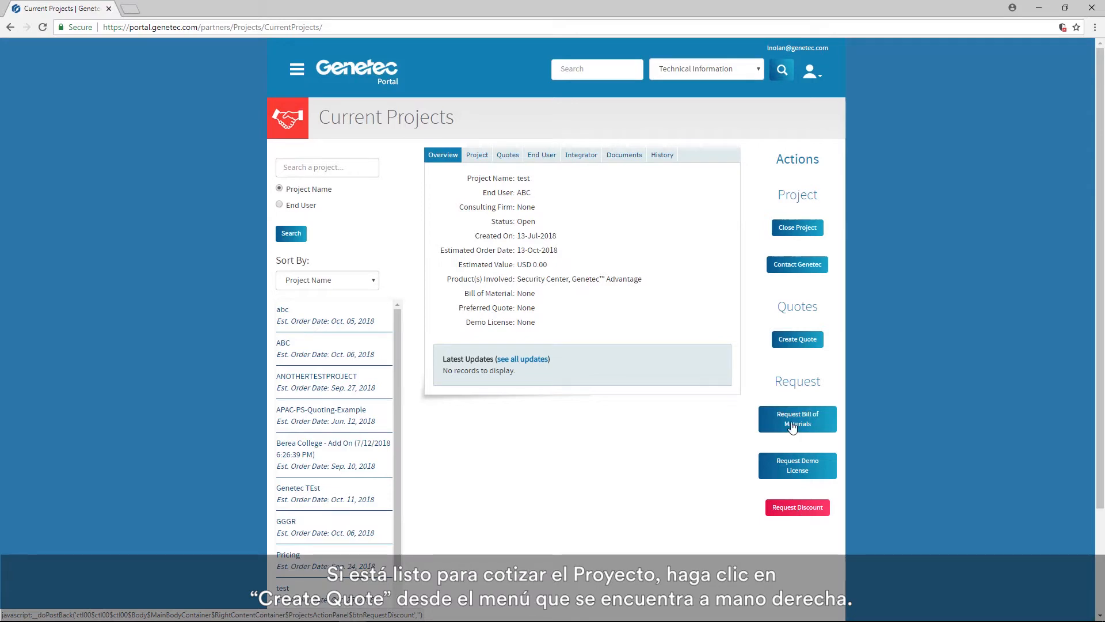
left_click(787, 341)
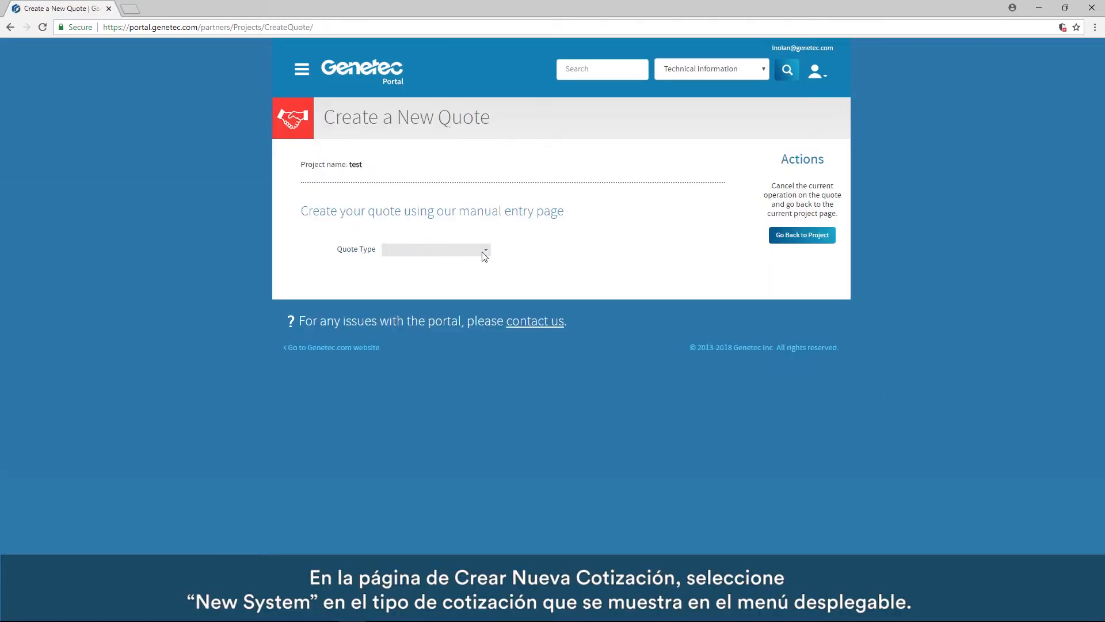
left_click(484, 256)
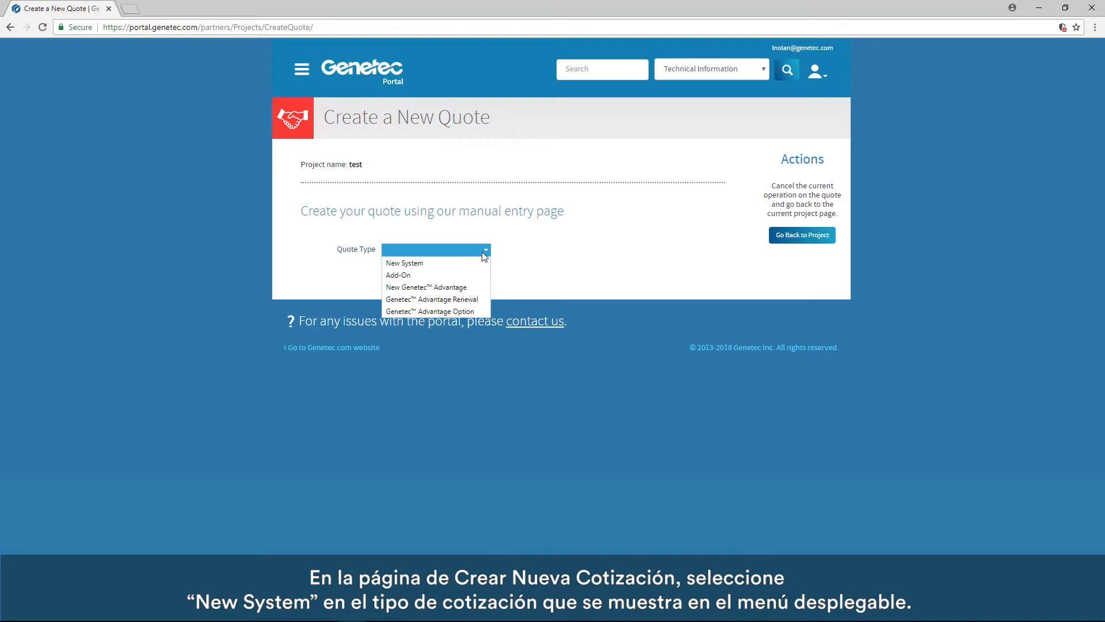
left_click(459, 263)
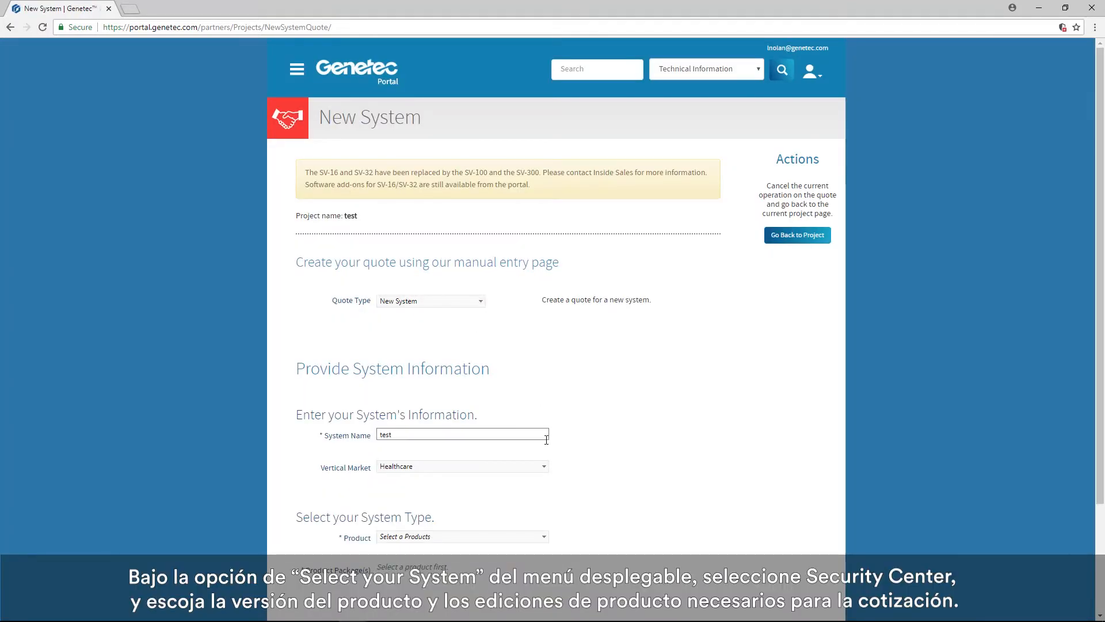
- Choose Security Center as the system's product with the Omnicast Enterprise and Synergis Enterprise packages, and continue to parts selection
scroll(592, 391, "down", 2)
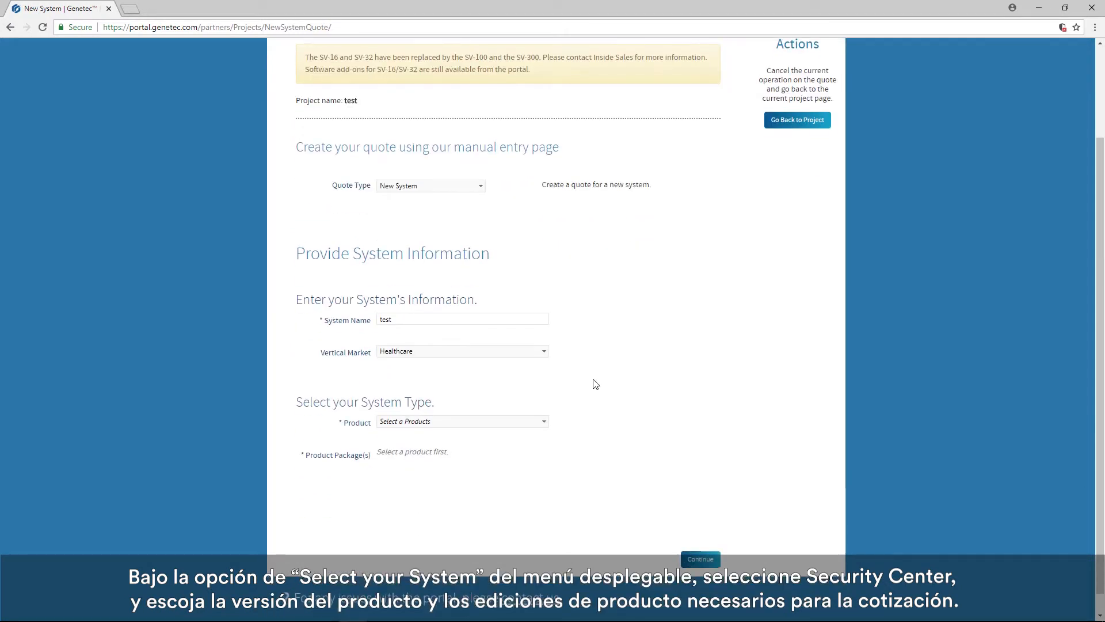
left_click(541, 421)
left_click(454, 447)
scroll(658, 454, "down", 1)
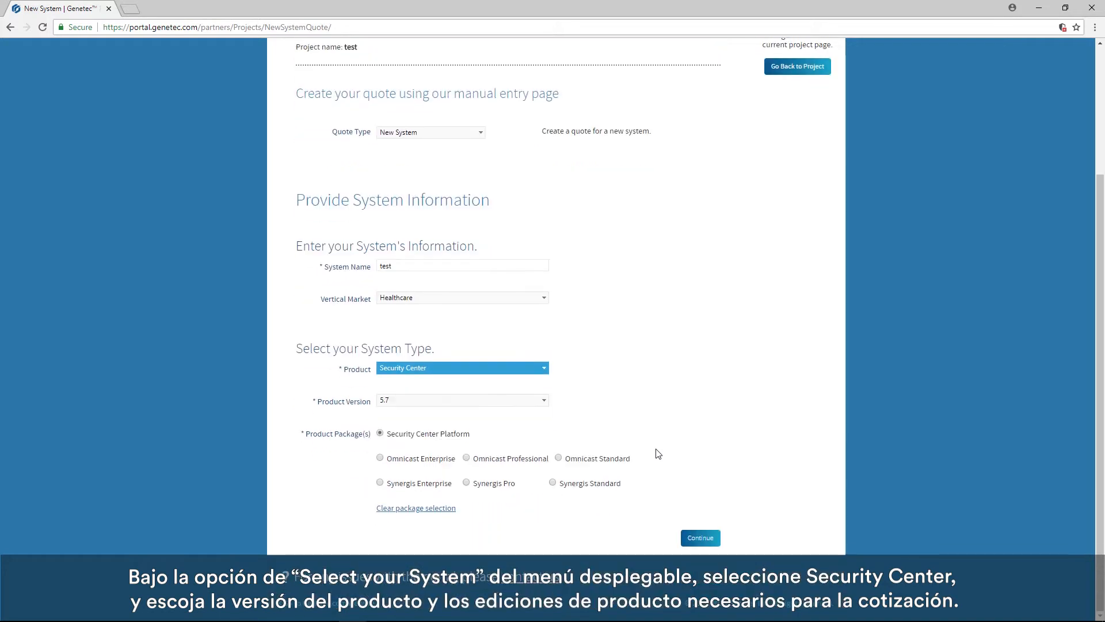
left_click(380, 458)
left_click(380, 483)
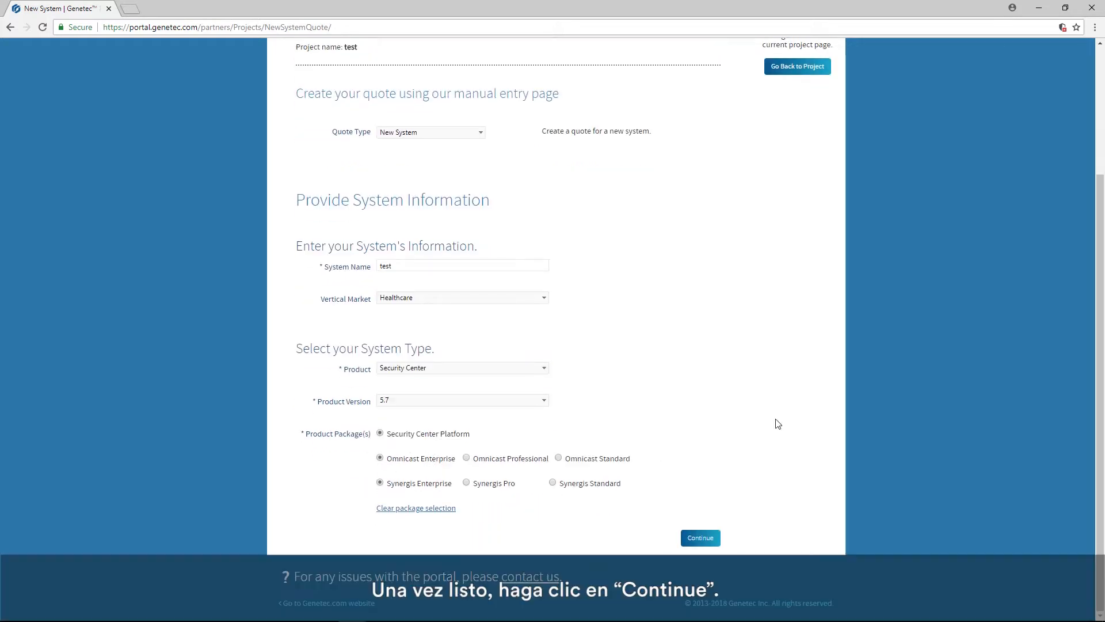
left_click(700, 539)
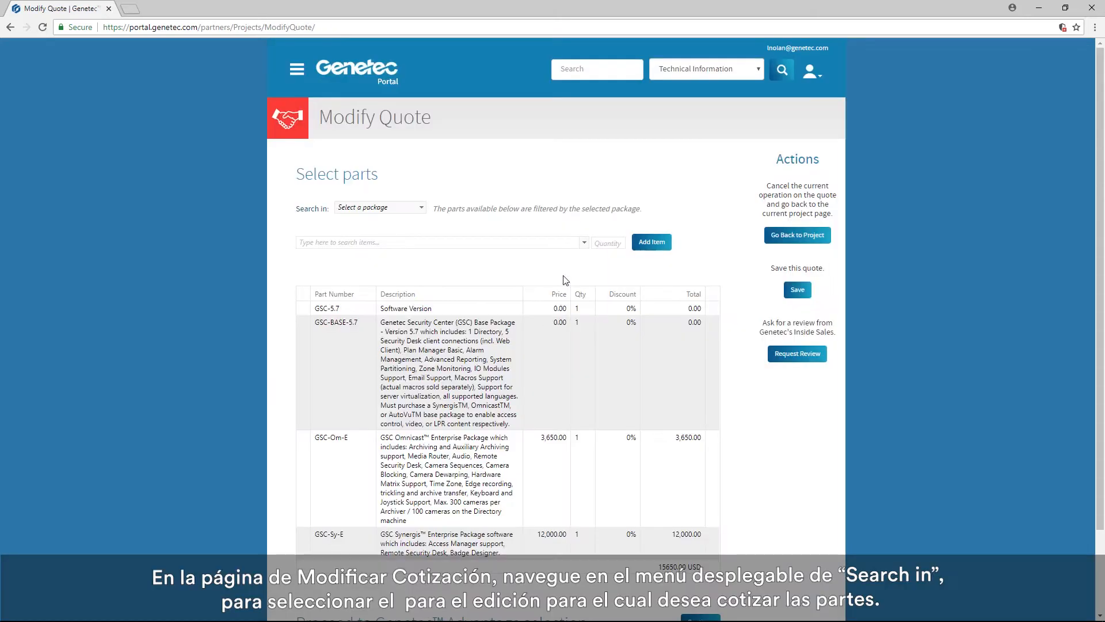
- Add one GSC-1MobileU mobile app connection from the Security Center Platform package to the quote
left_click(422, 211)
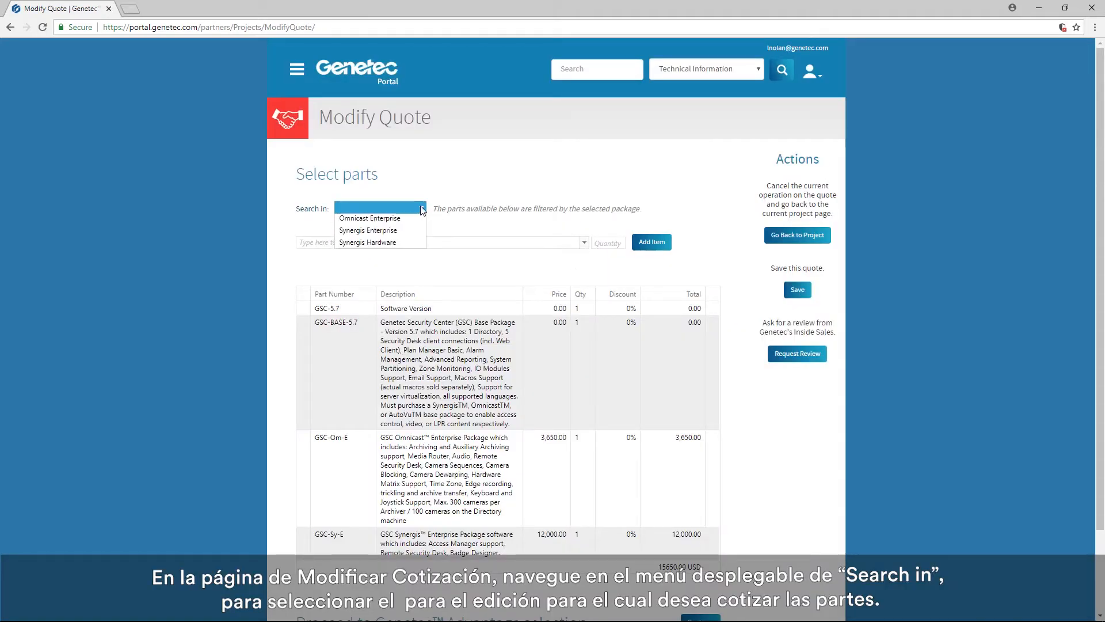
left_click(413, 227)
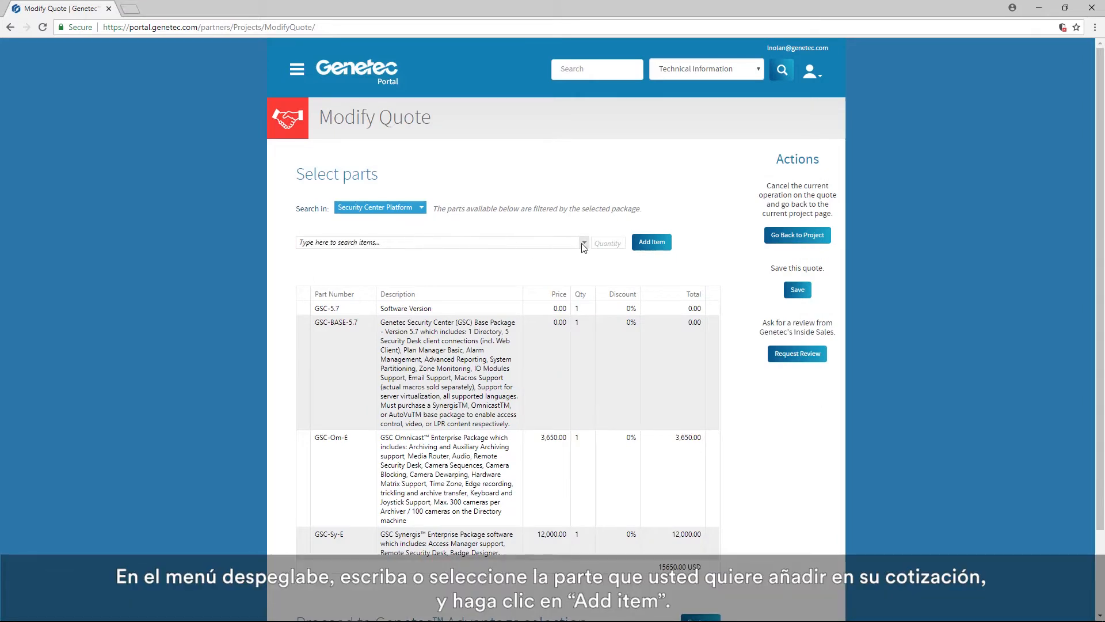
left_click(583, 244)
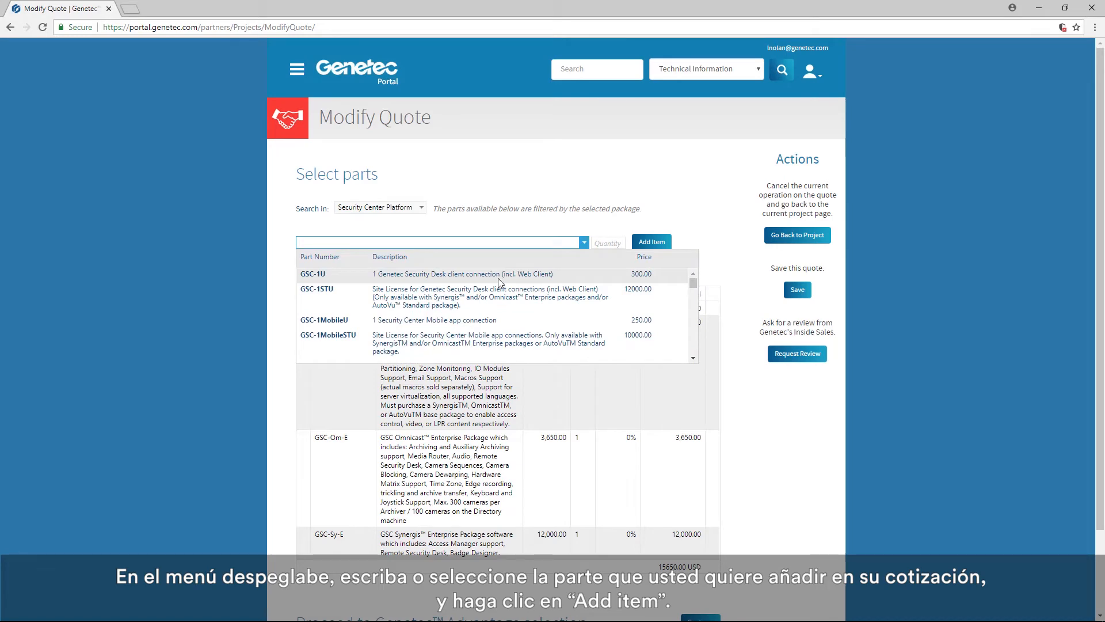
left_click(489, 319)
left_click(631, 244)
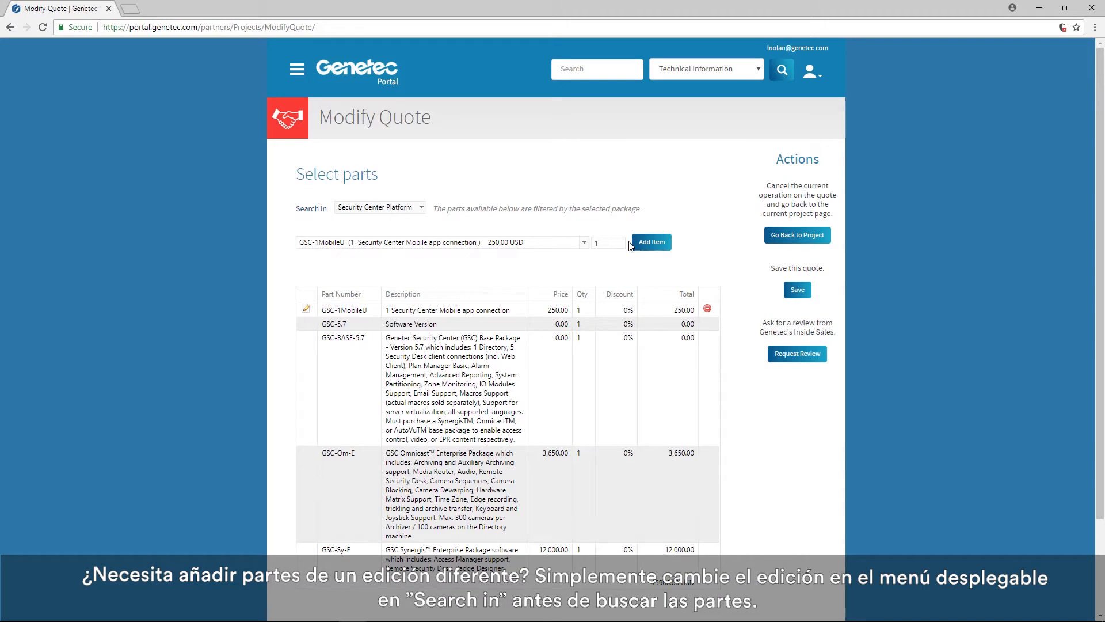
- Add 10 GSC-Om-E-1C camera connections from the Omnicast Enterprise package to the quote
left_click(422, 210)
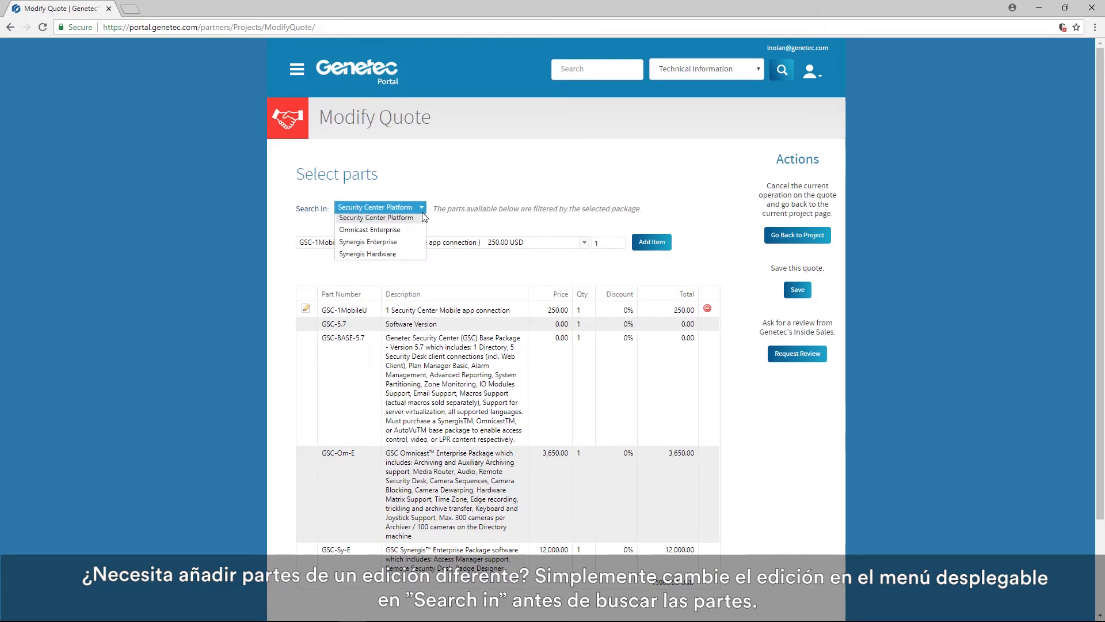
left_click(400, 228)
left_click(584, 243)
left_click(328, 258)
double_click(604, 243)
type("10")
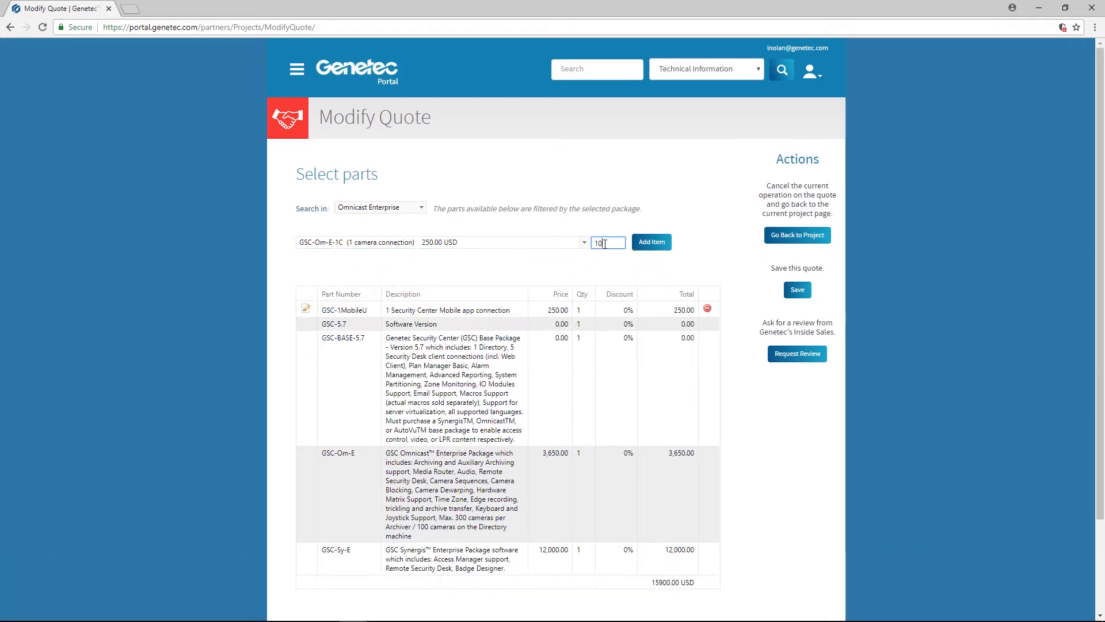
left_click(637, 249)
- Proceed to the Genetec Advantage selection and set the year term to 5 years
scroll(811, 479, "down", 2)
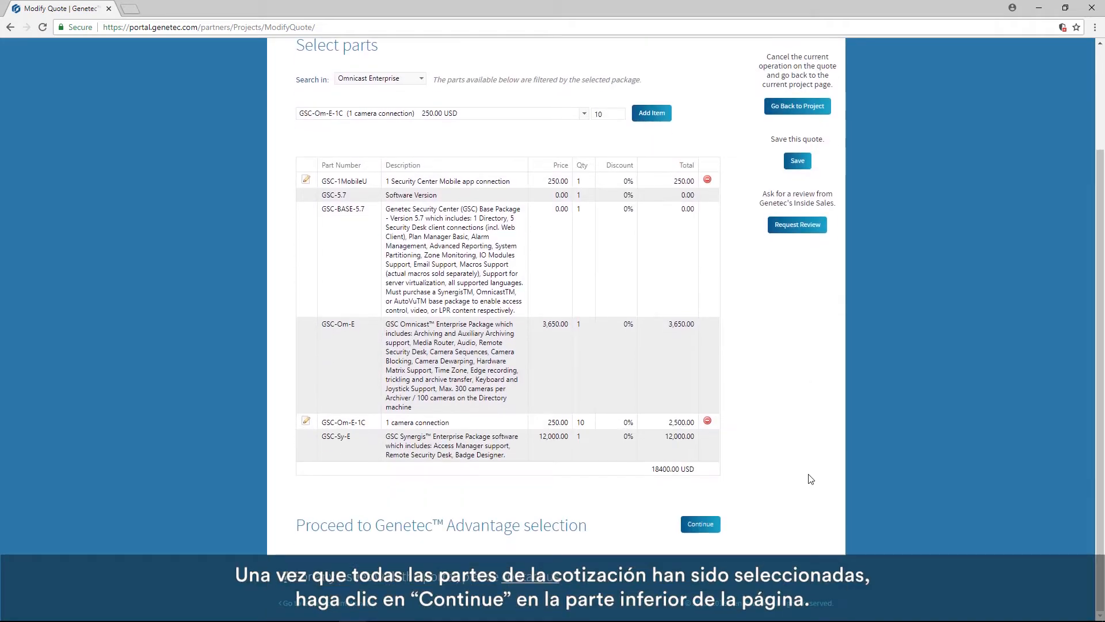
left_click(700, 530)
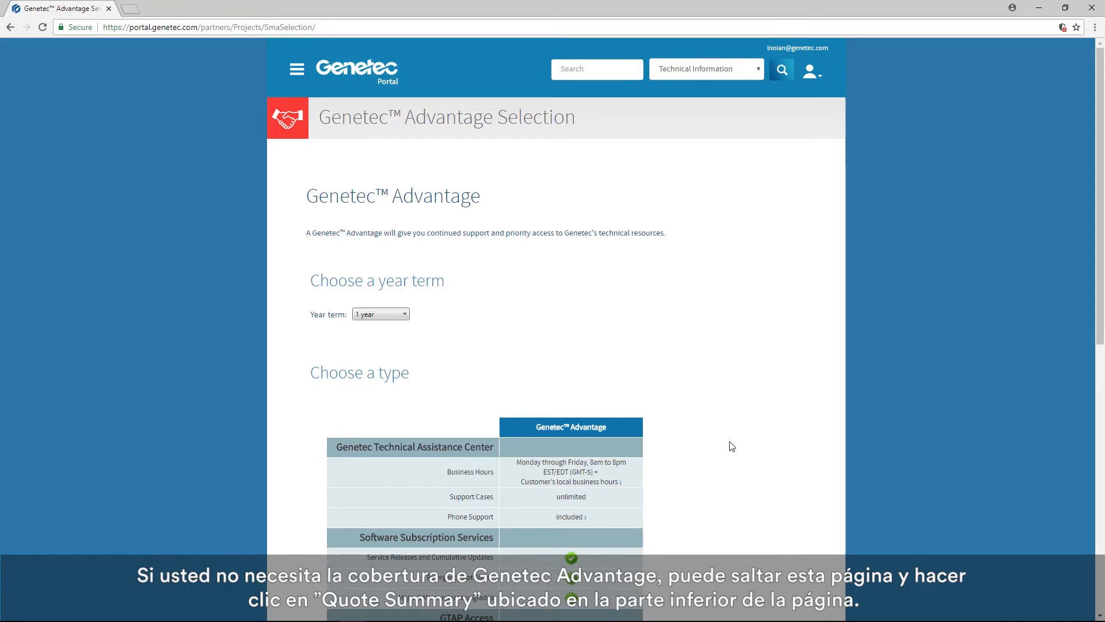
scroll(731, 446, "down", 9)
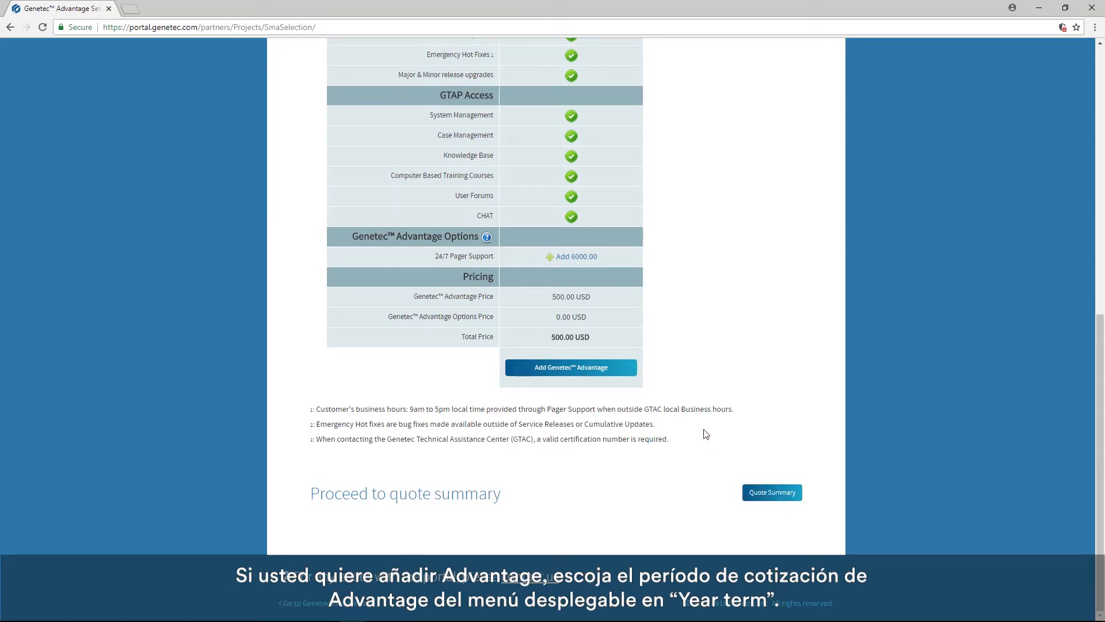
scroll(706, 434, "up", 7)
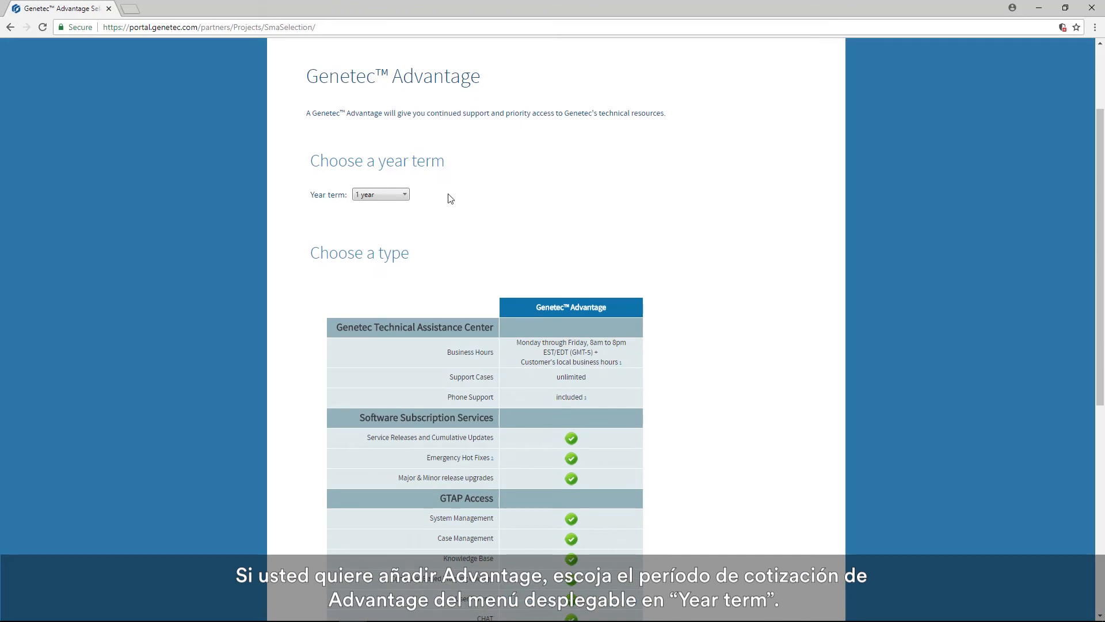
left_click(404, 195)
left_click(382, 254)
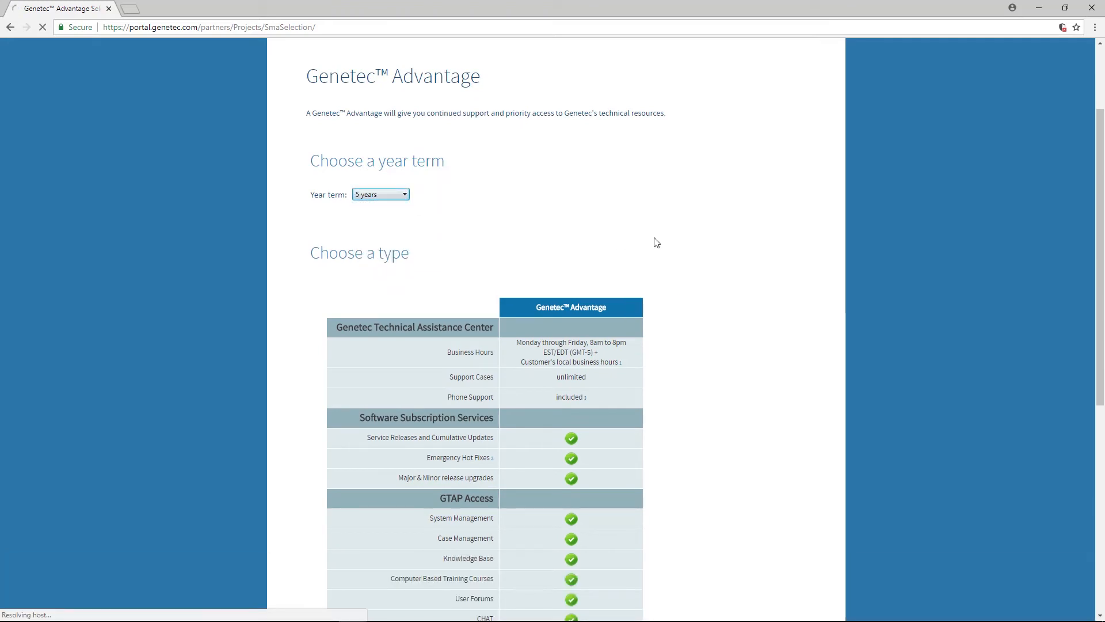
- Add Genetec Advantage with the 24/7 Pager Support option to the quote and proceed to the quote summary
scroll(713, 266, "down", 4)
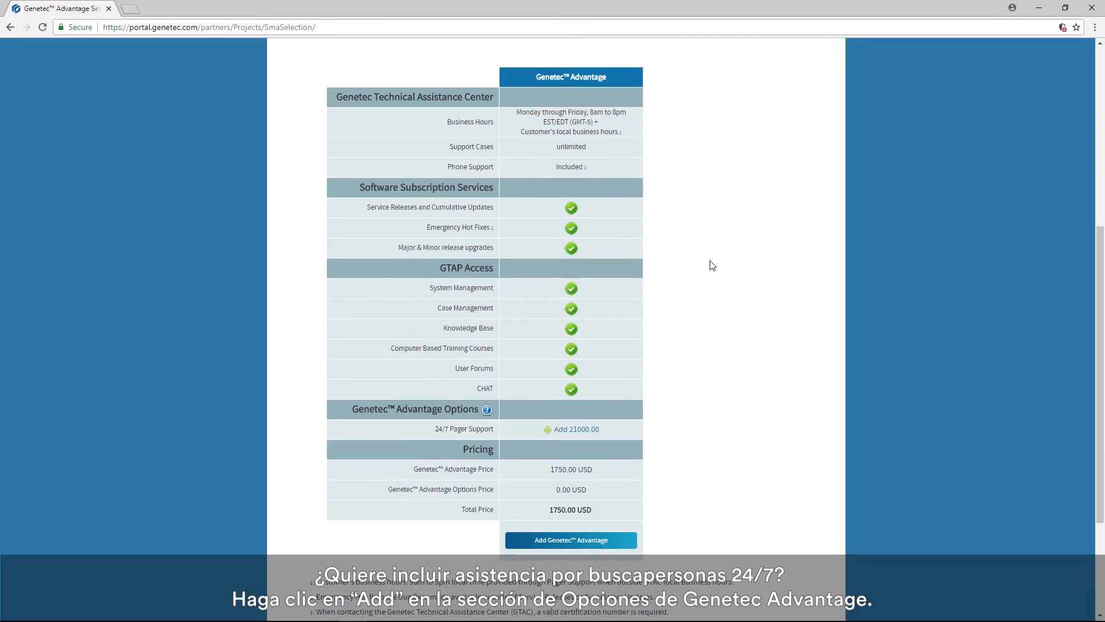
left_click(547, 430)
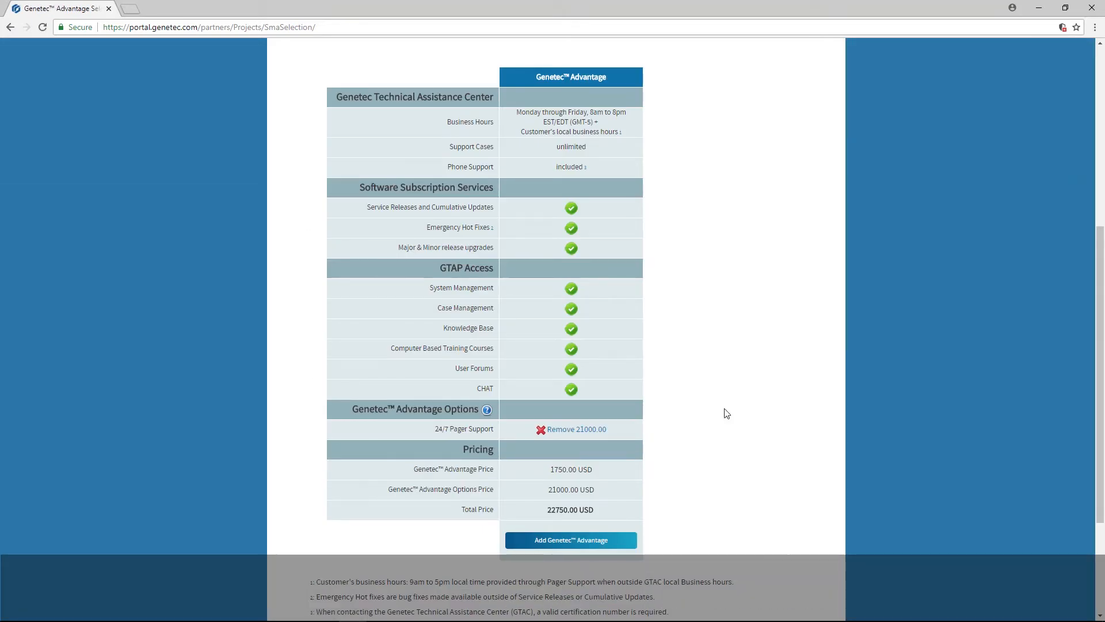
left_click(547, 544)
scroll(814, 517, "down", 3)
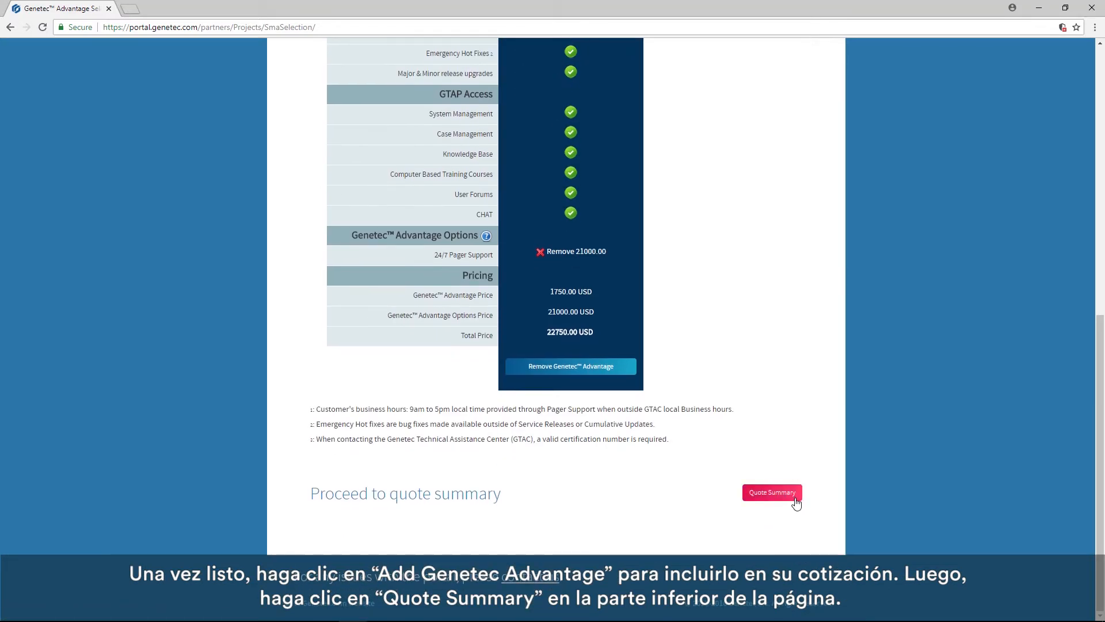
left_click(794, 502)
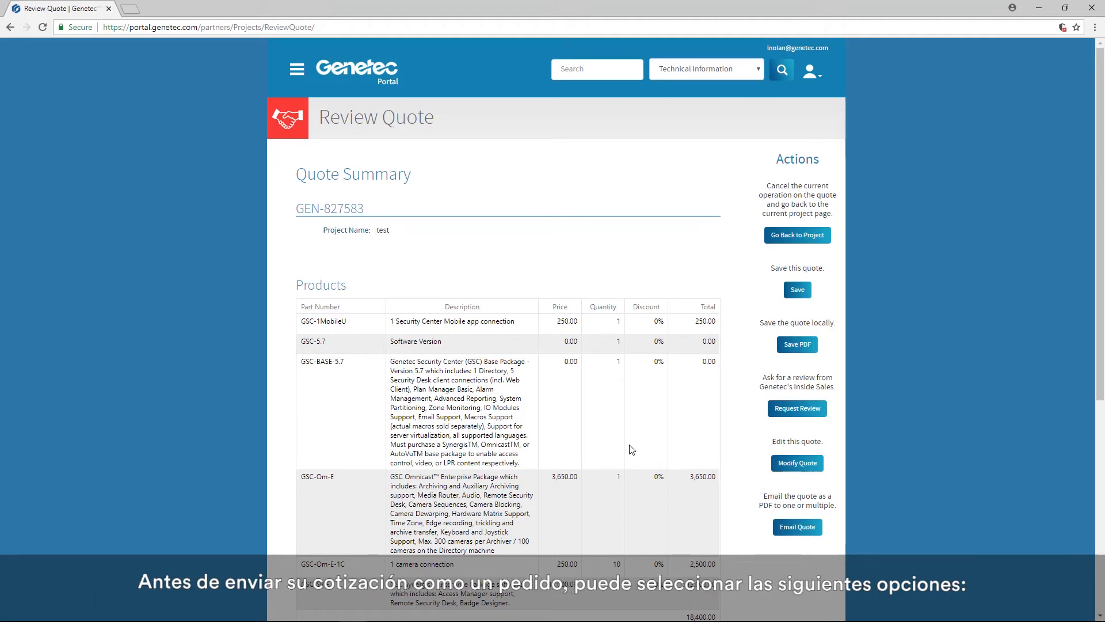
- Review the quote summary's products and Genetec Advantage items, and save the quote locally as a PDF
scroll(633, 435, "down", 5)
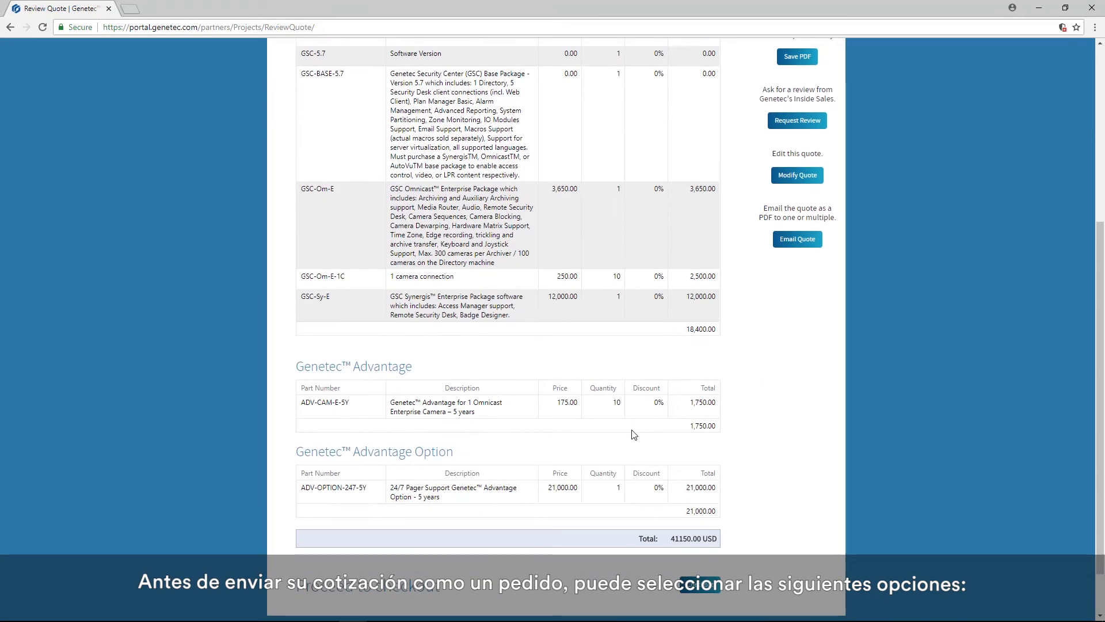
scroll(633, 434, "up", 4)
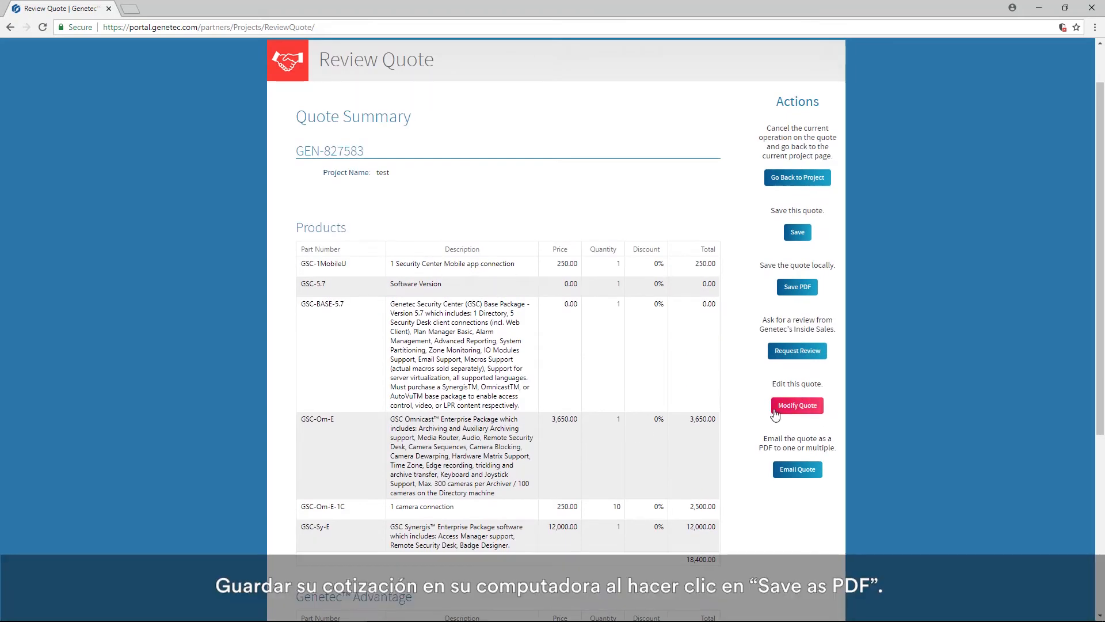
left_click(794, 287)
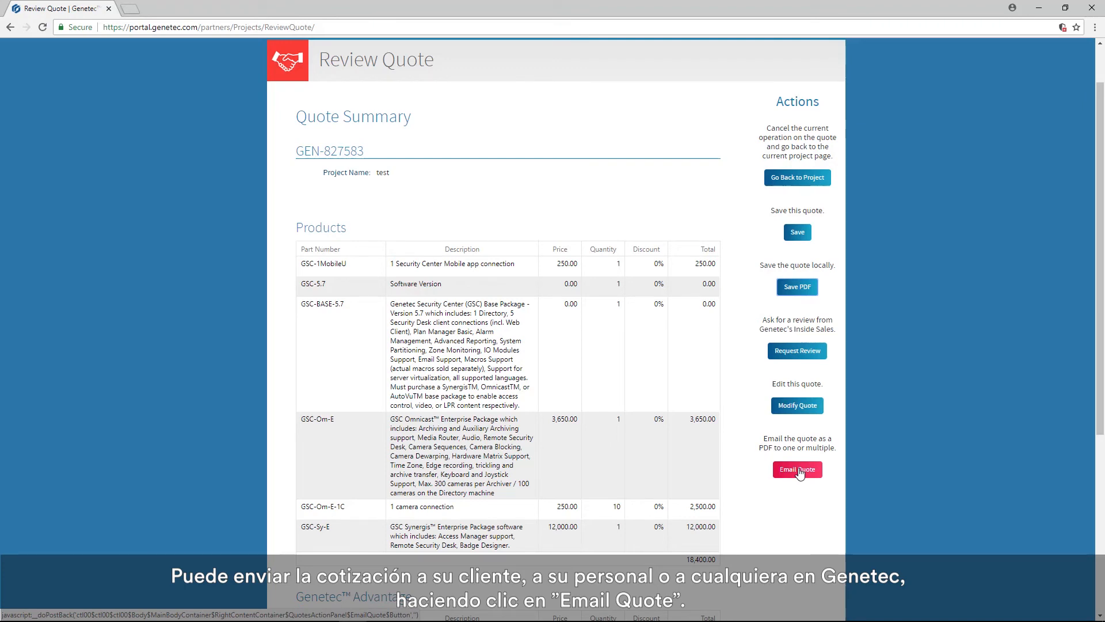
- Proceed to checkout from the quote summary and accept the disclaimer notice
scroll(708, 590, "down", 4)
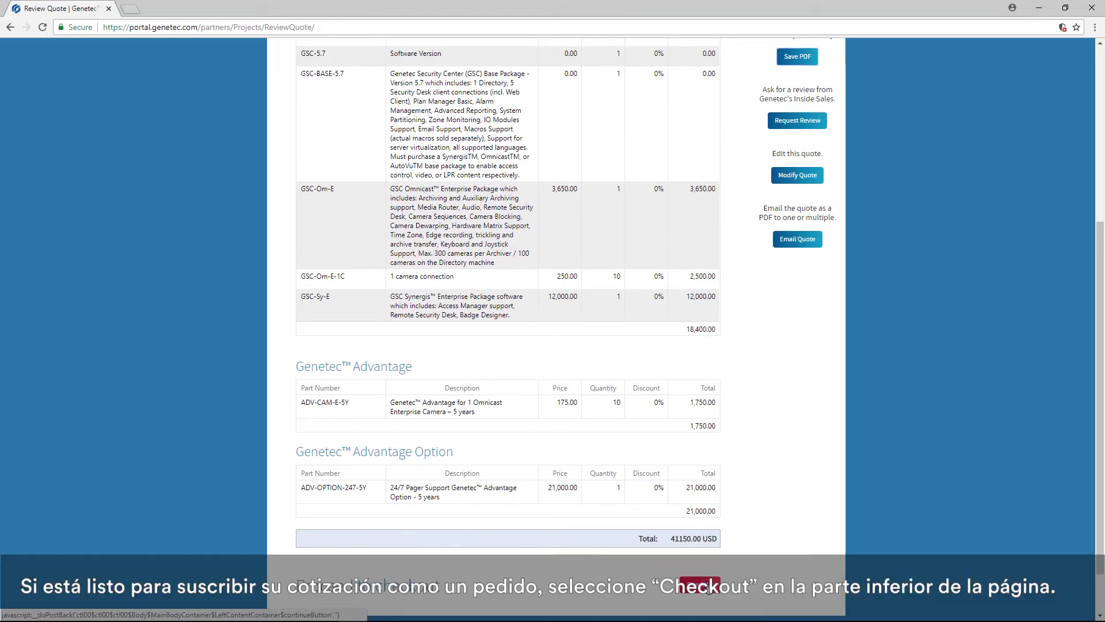
left_click(708, 587)
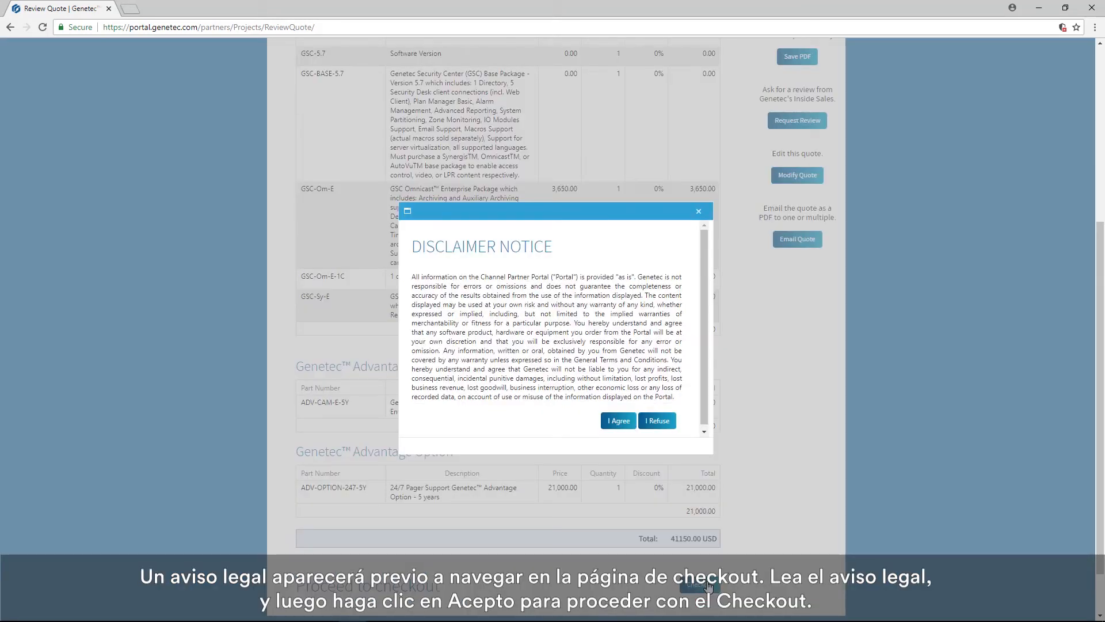
left_click(618, 421)
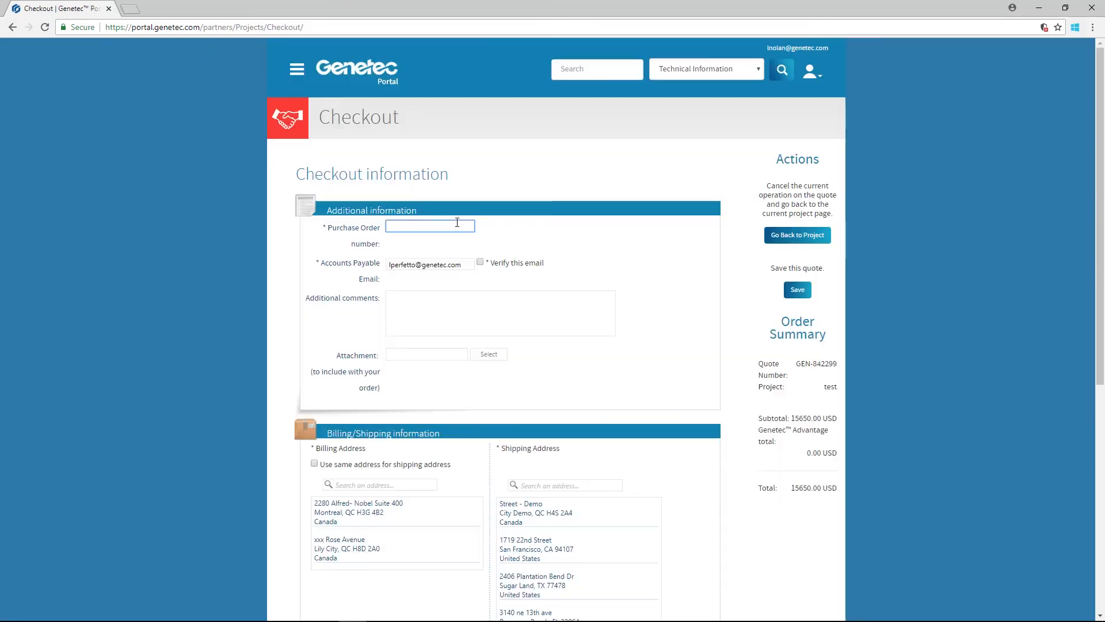
- Enter the purchase order number and add "Discount 25%" to the additional comments
type("456")
left_click(443, 301)
type("Disc")
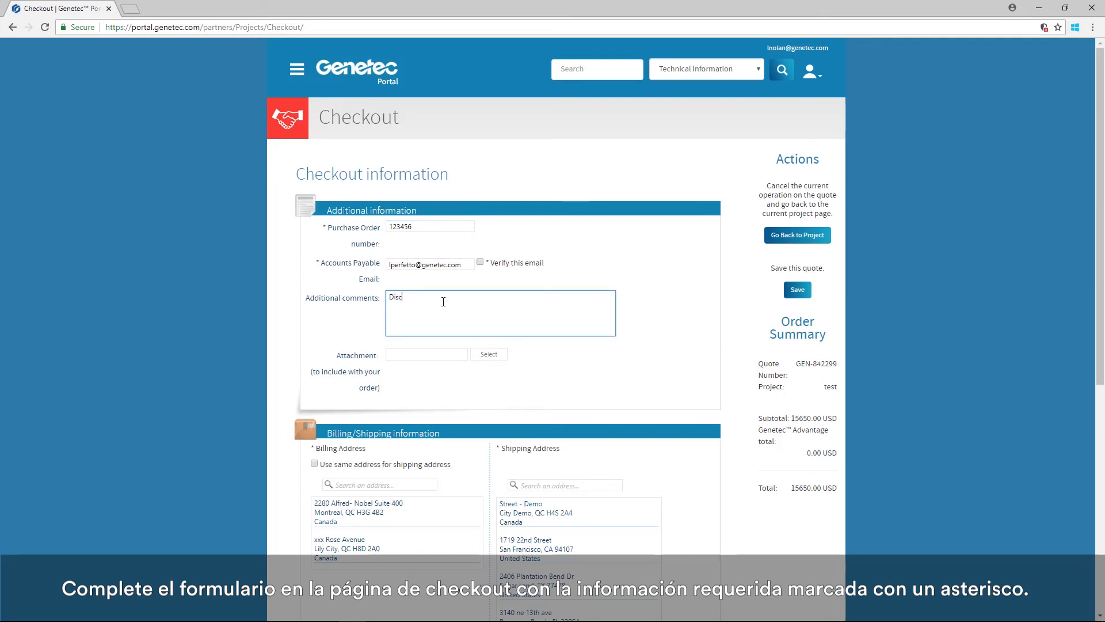
type("ount 25%")
- Add a second line to the additional comments giving the carrier account number
key("Return")
type("Carrier ac")
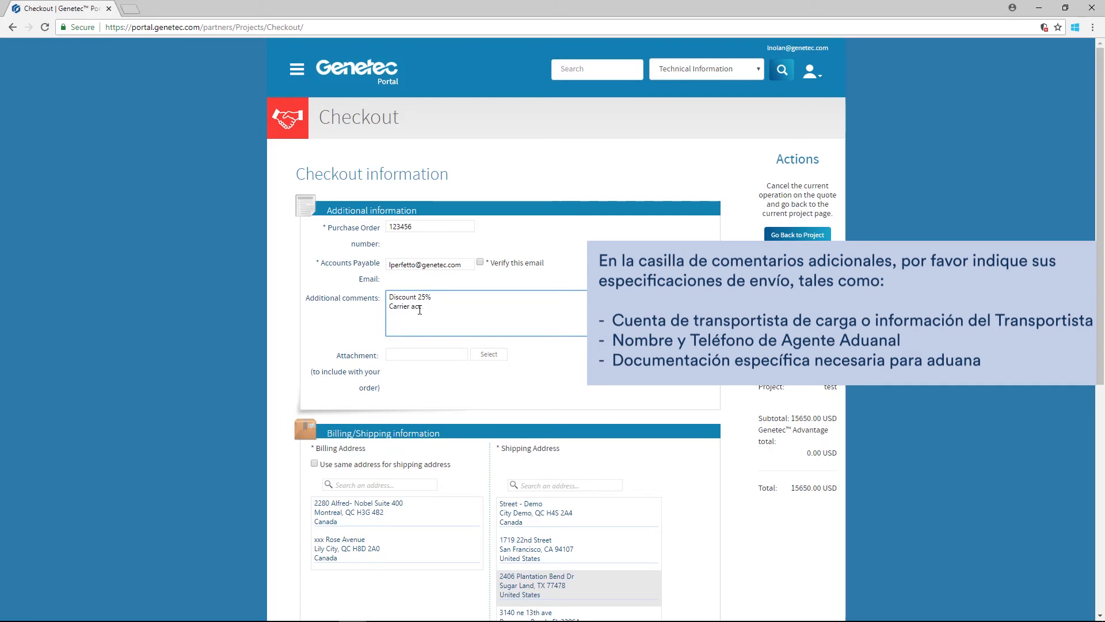
type("ount number: 123456789")
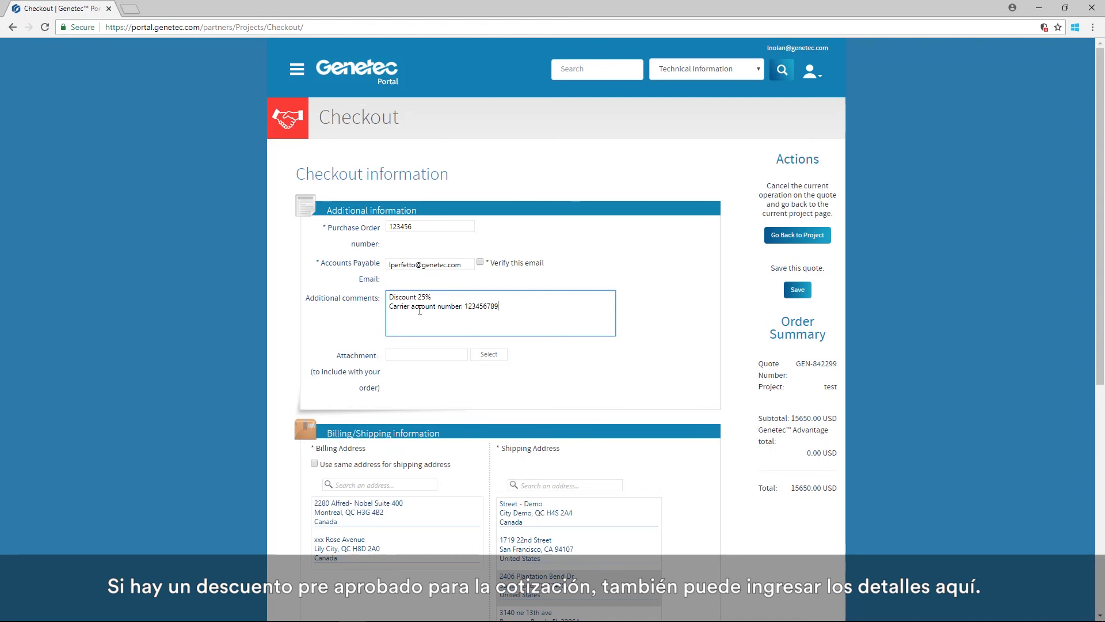
- Use the same address for billing and shipping, and complete the end user account information for company ABC with its address in Québec, Canada
left_click(386, 464)
left_click(385, 503)
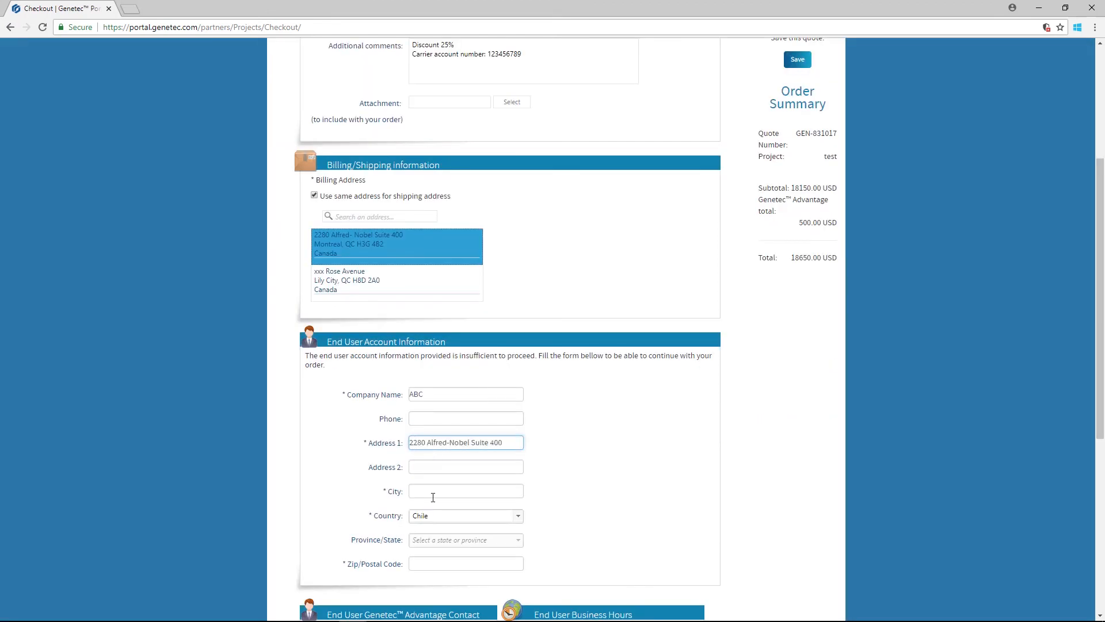
left_click(433, 495)
type("Montreal")
left_click(481, 565)
type("h94j6l")
- Fill in the new Genetec Advantage contact's name, e-mail, phone, city and postal code, with country Canada and province Québec
scroll(482, 566, "down", 4)
type("JoeSmithmontreal")
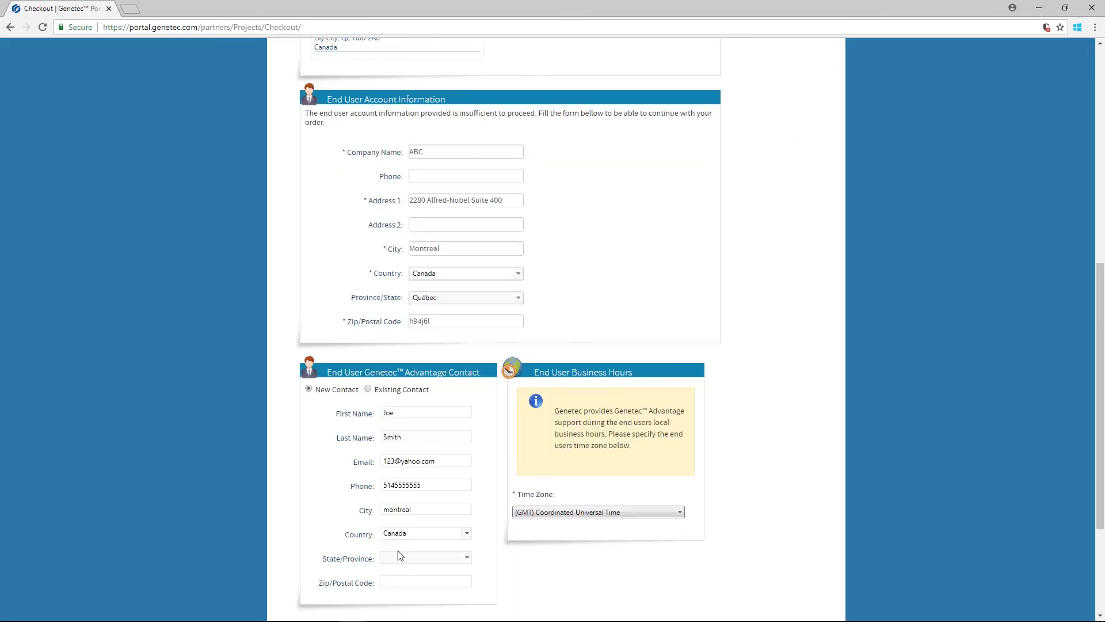
left_click(401, 557)
left_click(403, 582)
type("h94j6l")
- Agree to the Terms & Conditions and place the order
scroll(403, 582, "down", 3)
left_click(689, 517)
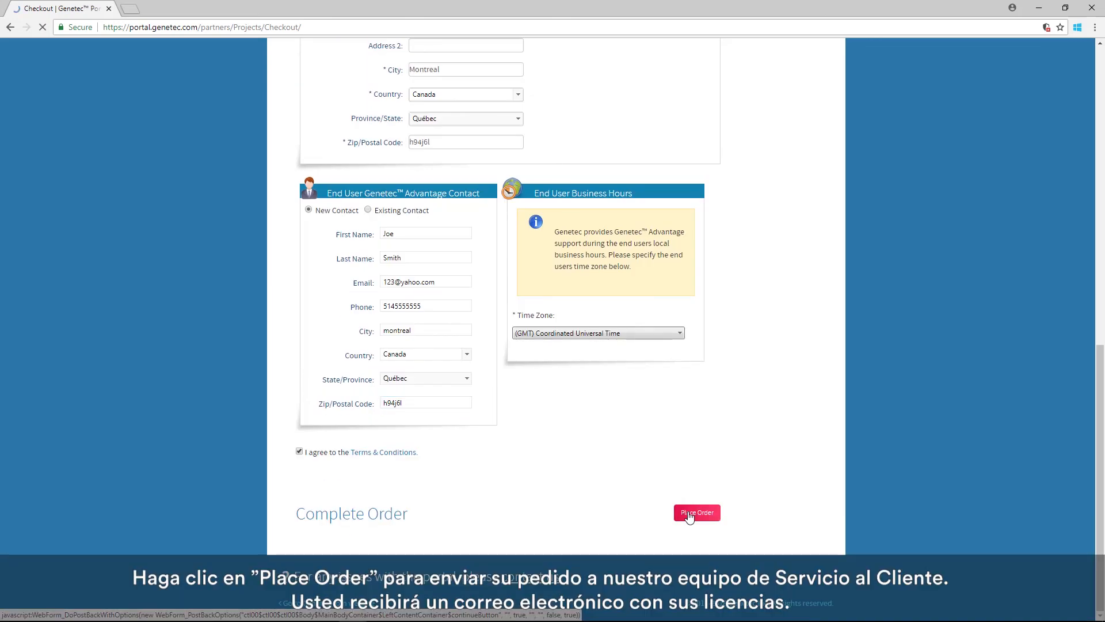